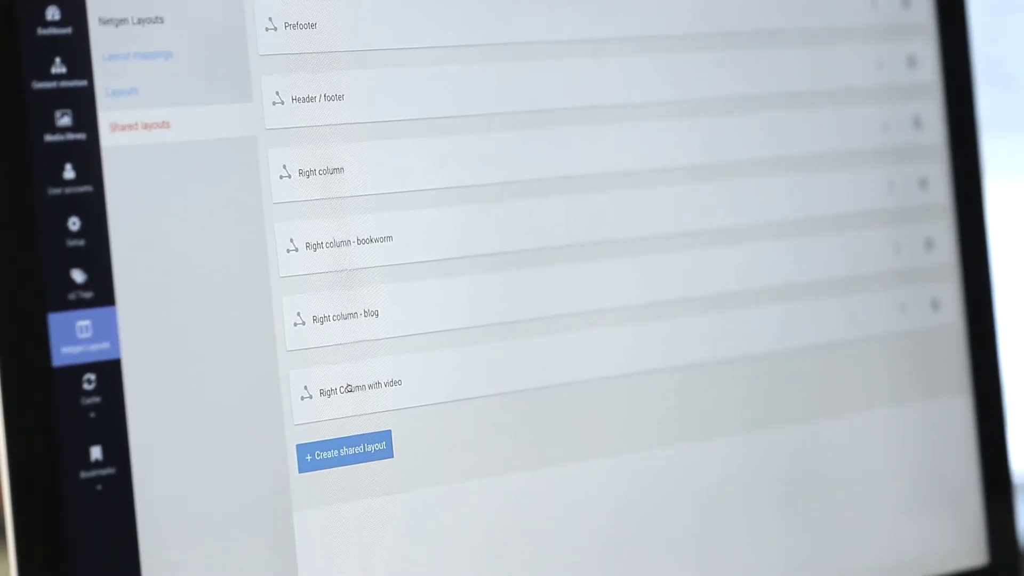
- Discard the Right Column with video shared layout's draft, then return to the regular layouts list
{"action": "left_click", "coordinate": [344, 370]}
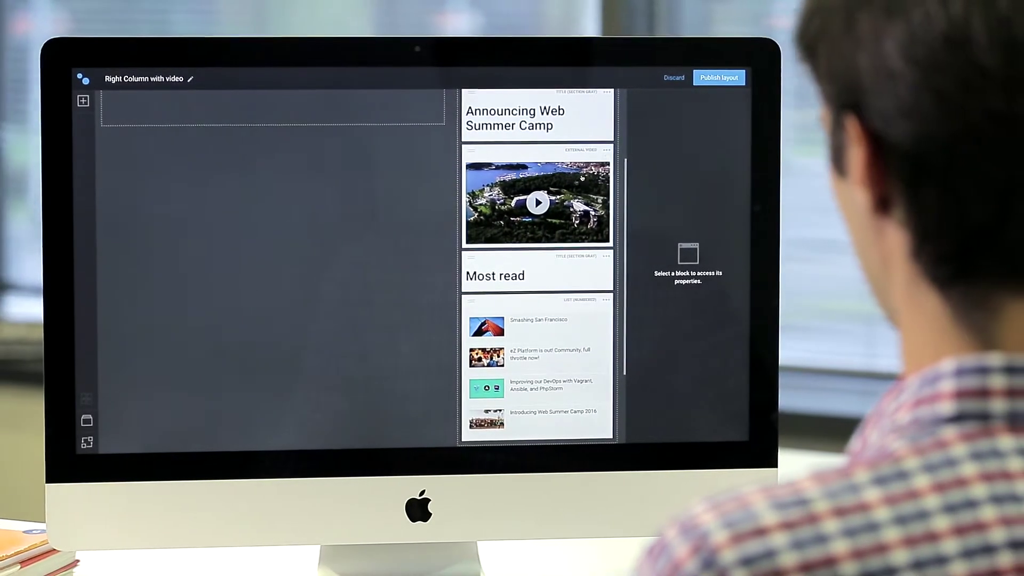
{"action": "left_click", "coordinate": [676, 77]}
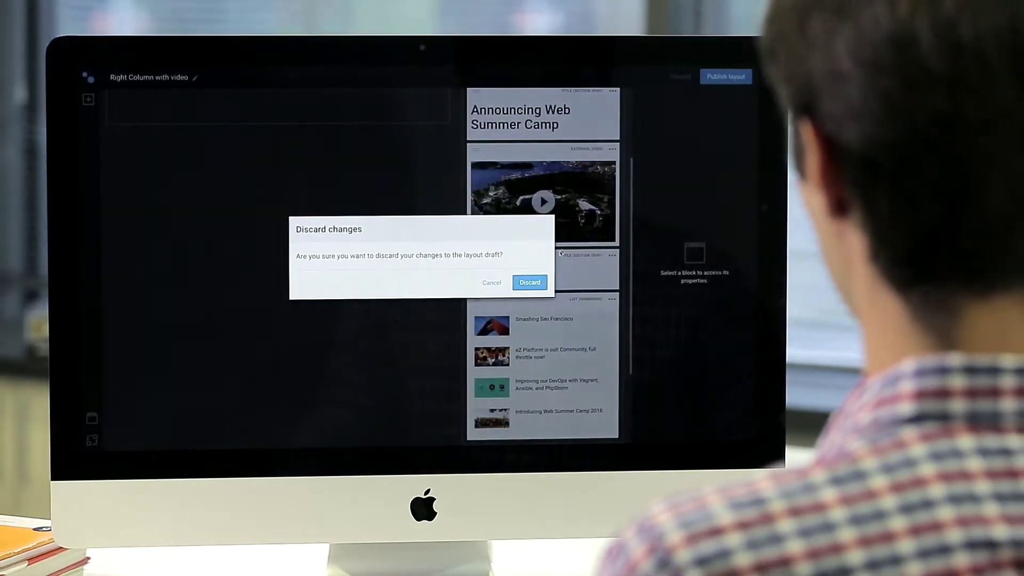
{"action": "left_click", "coordinate": [516, 278]}
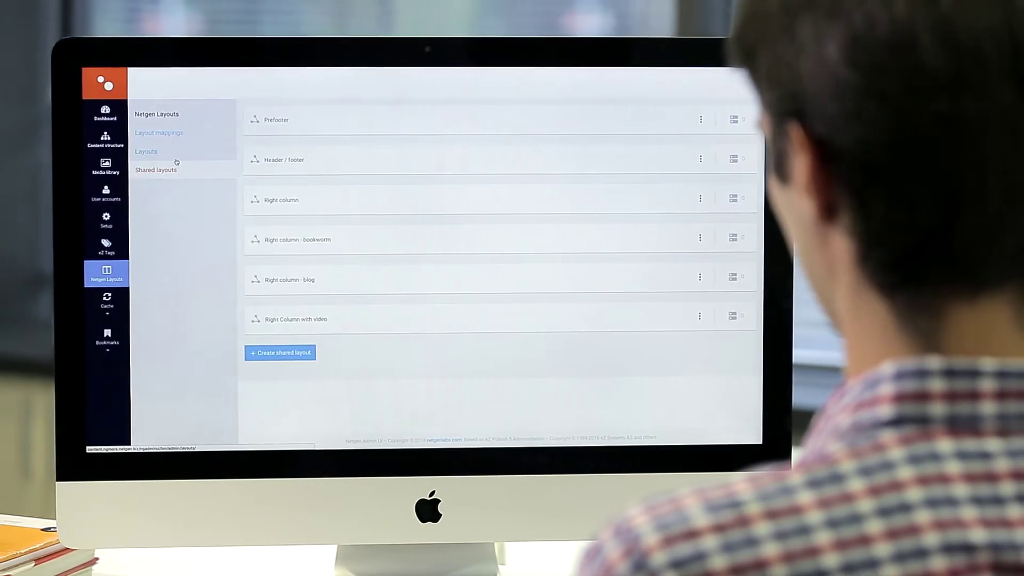
{"action": "left_click", "coordinate": [176, 158]}
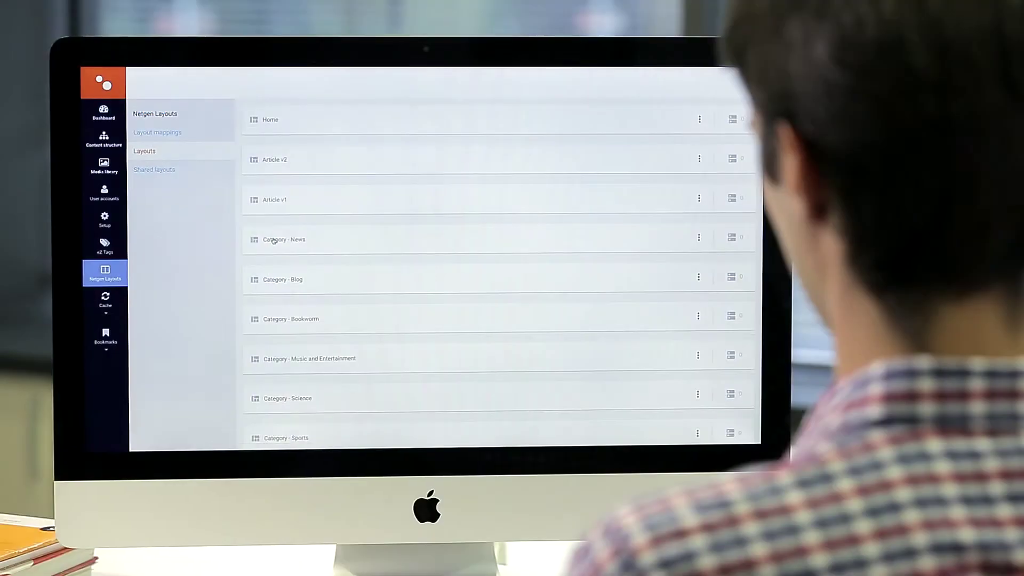
- In Category - News Link zones mode, choose Right Column with video as the zone's link source
{"action": "left_click", "coordinate": [273, 240]}
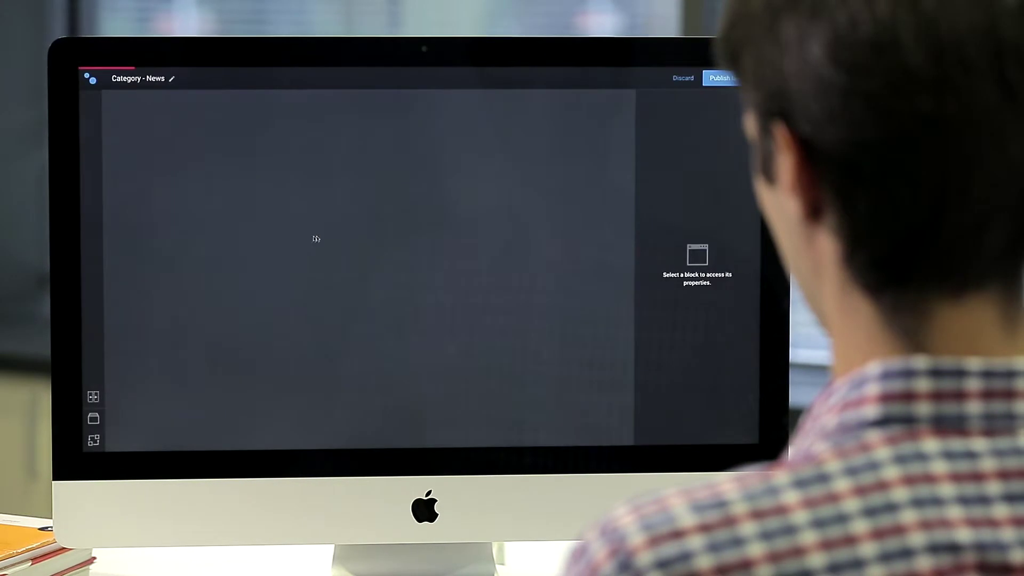
{"action": "scroll", "coordinate": [325, 238], "scroll_direction": "down", "scroll_amount": 3}
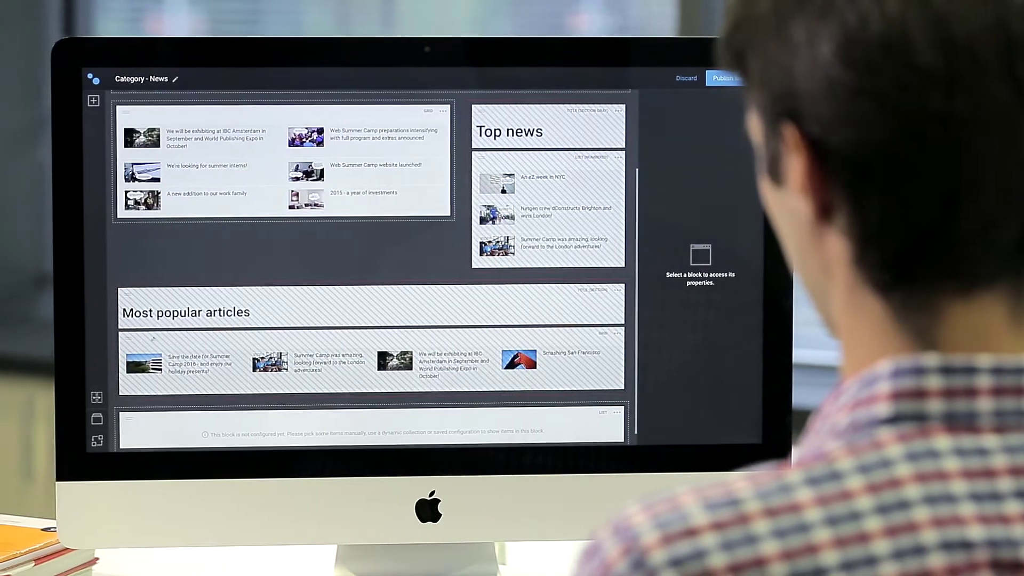
{"action": "left_click", "coordinate": [98, 397]}
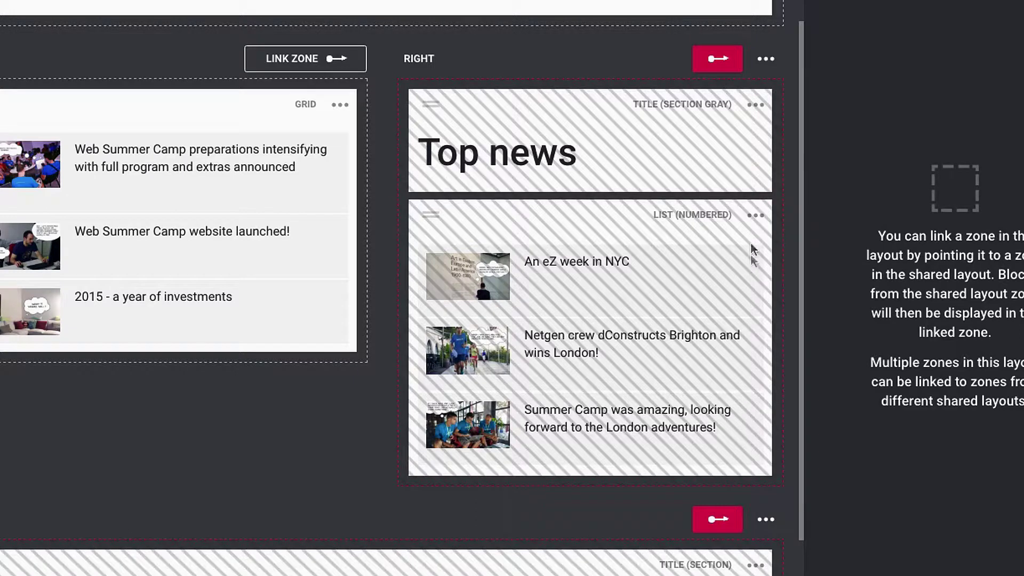
{"action": "left_click", "coordinate": [766, 59]}
{"action": "left_click", "coordinate": [744, 80]}
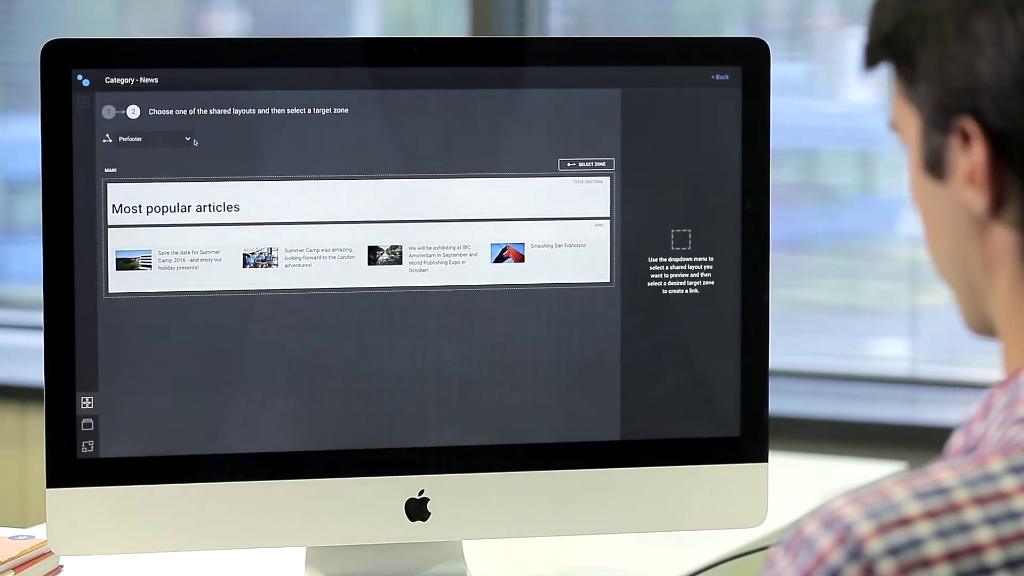
{"action": "left_click", "coordinate": [188, 139]}
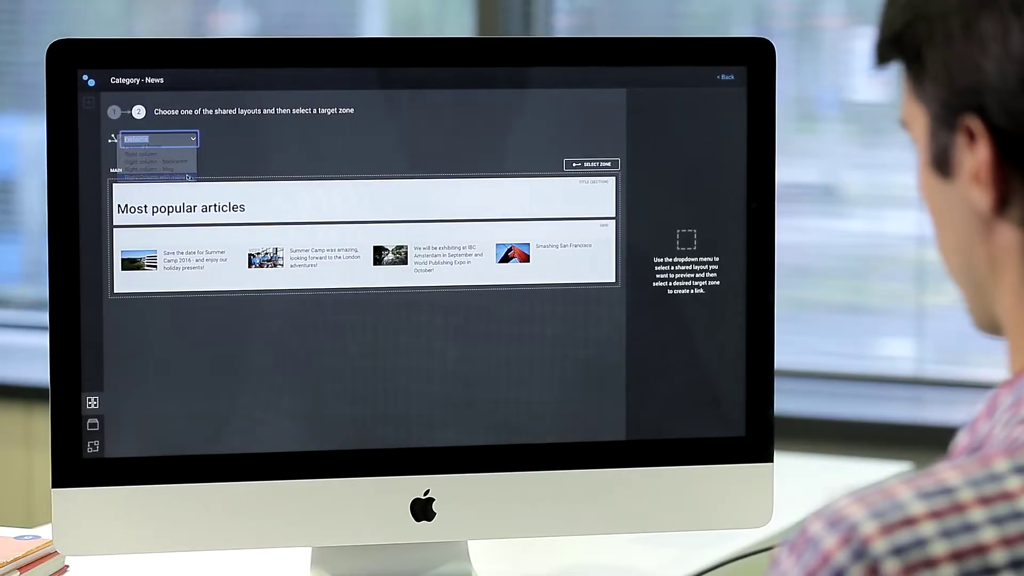
{"action": "left_click", "coordinate": [182, 176]}
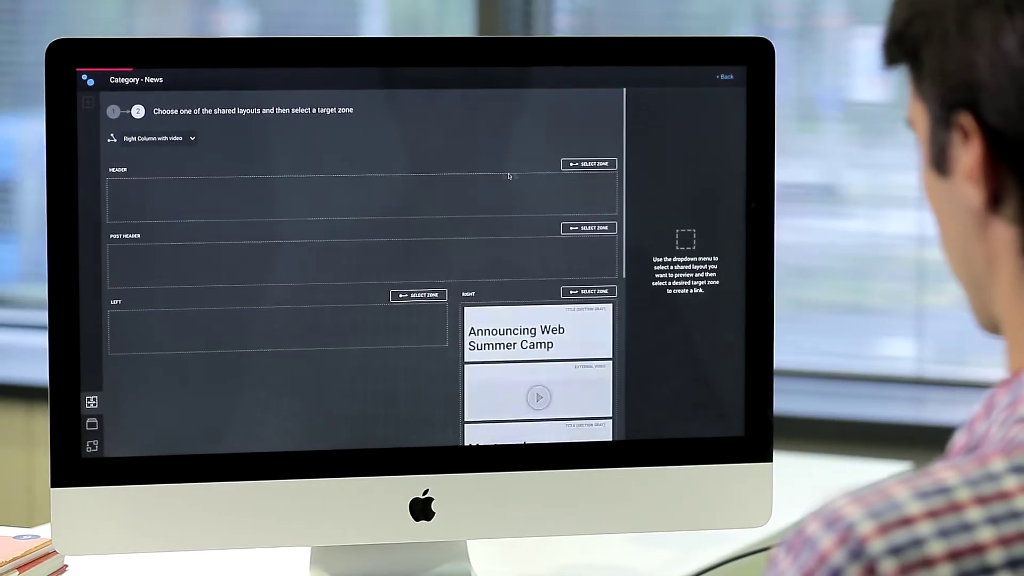